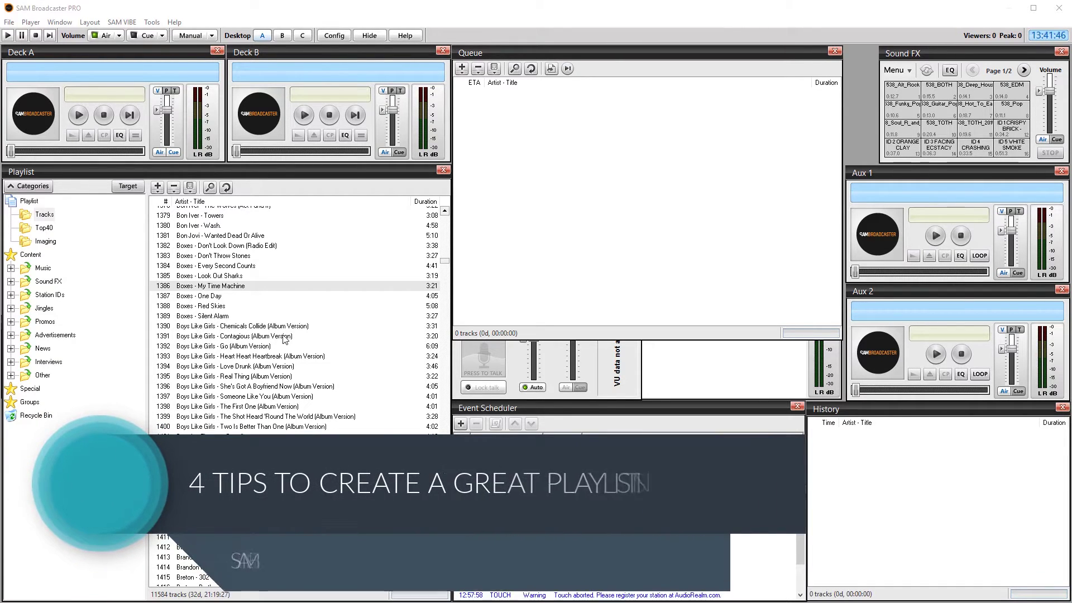
Browse the Tracks, Top40 and Imaging playlist categories, finishing on the empty Imaging list.
click(286, 338)
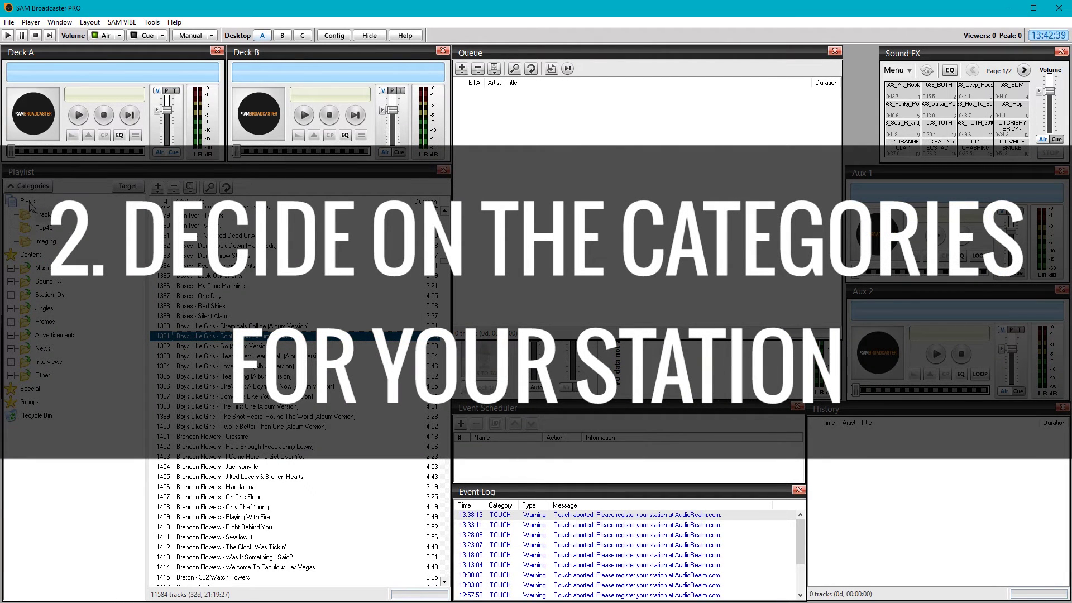
click(44, 214)
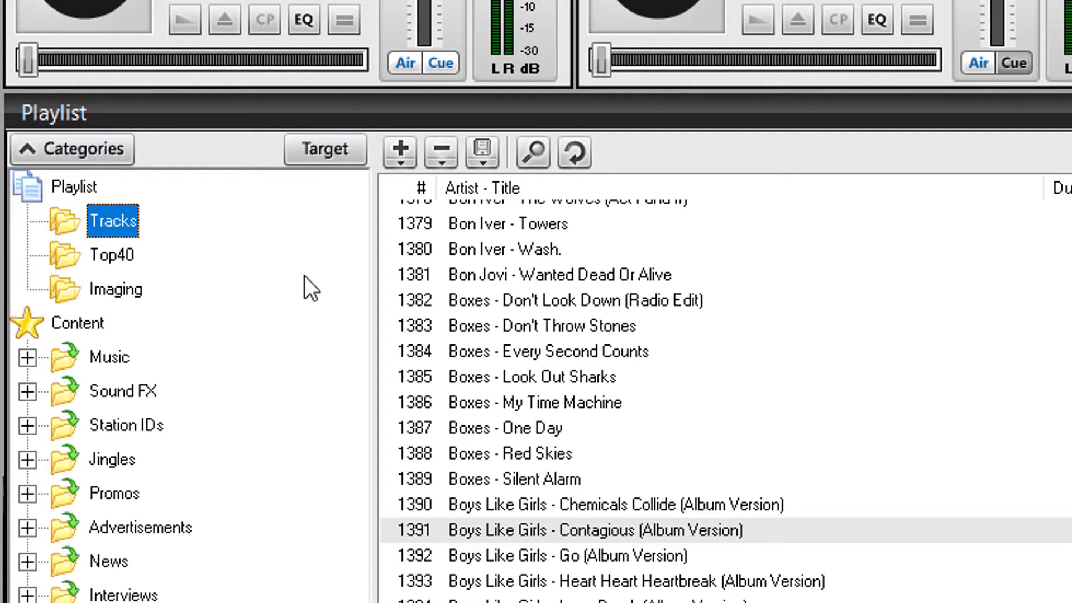
click(112, 265)
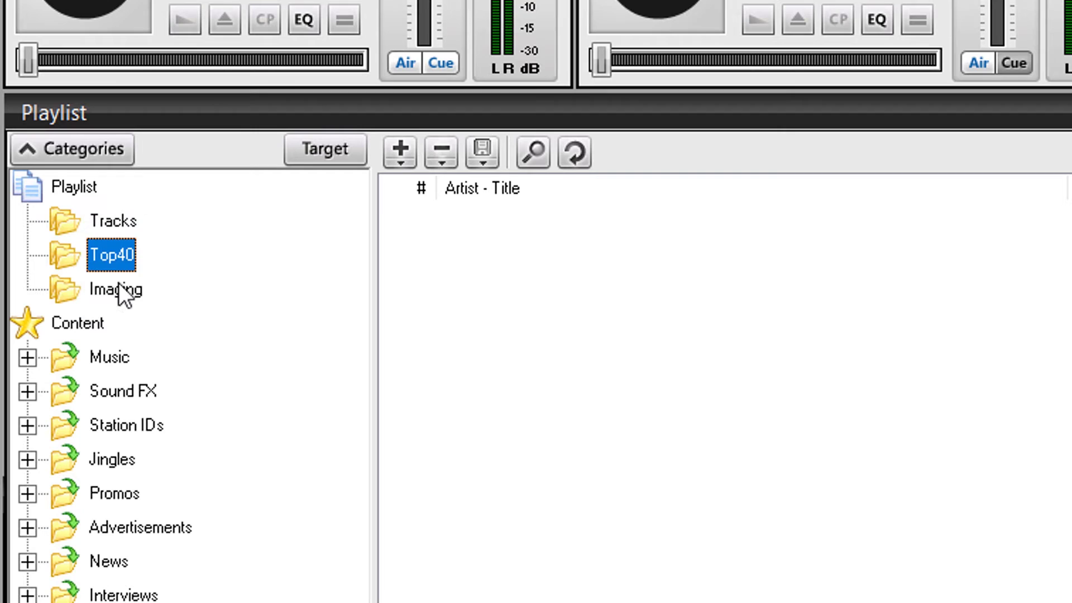
click(118, 283)
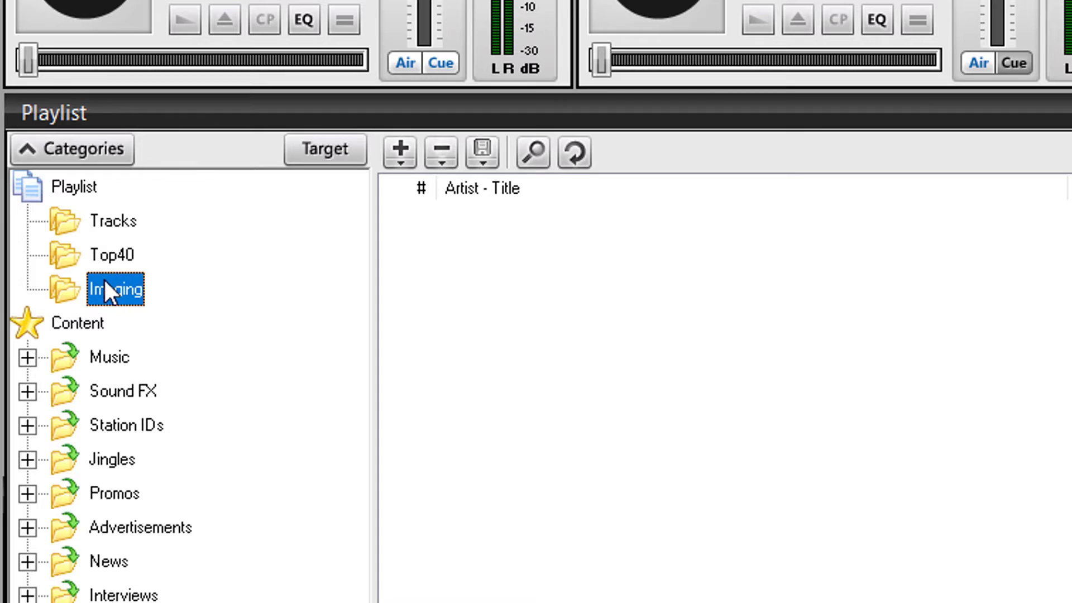
Create a new folder named 80s under the Playlist category.
click(82, 184)
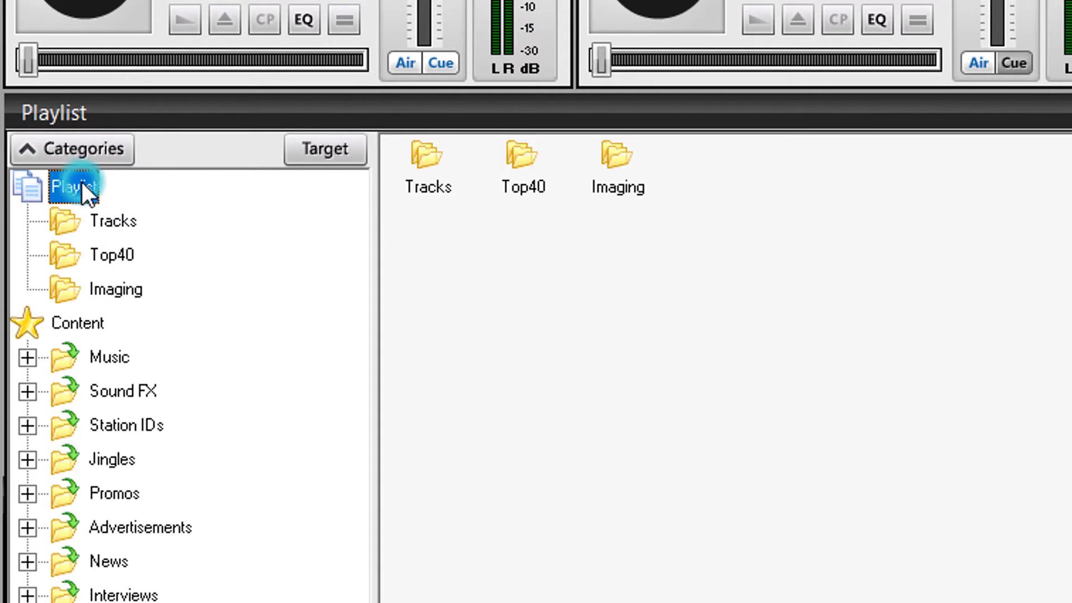
right_click(82, 184)
click(180, 208)
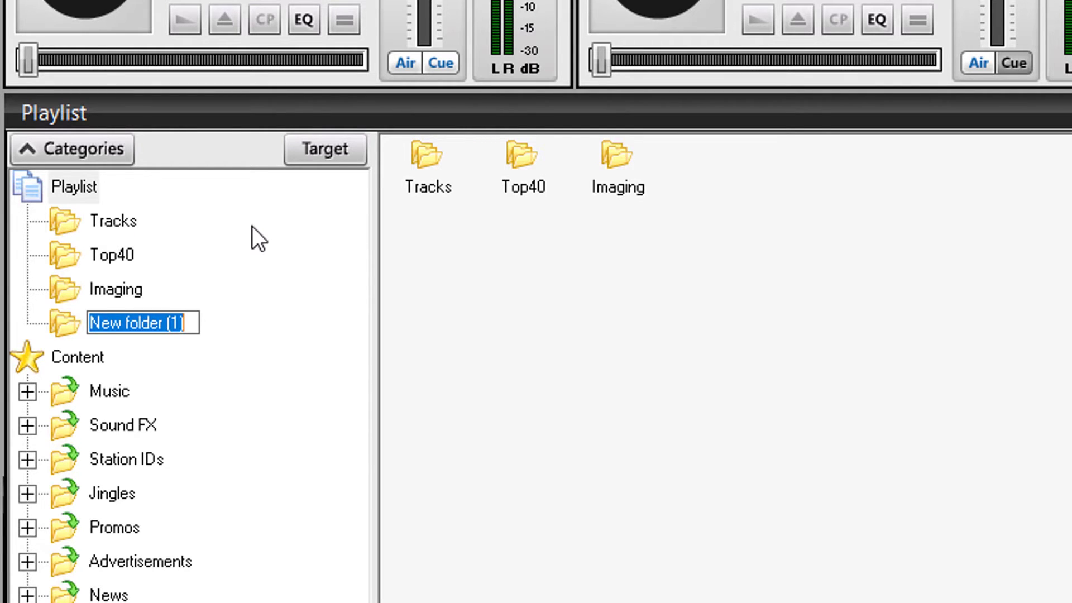
text(80s)
key(Return)
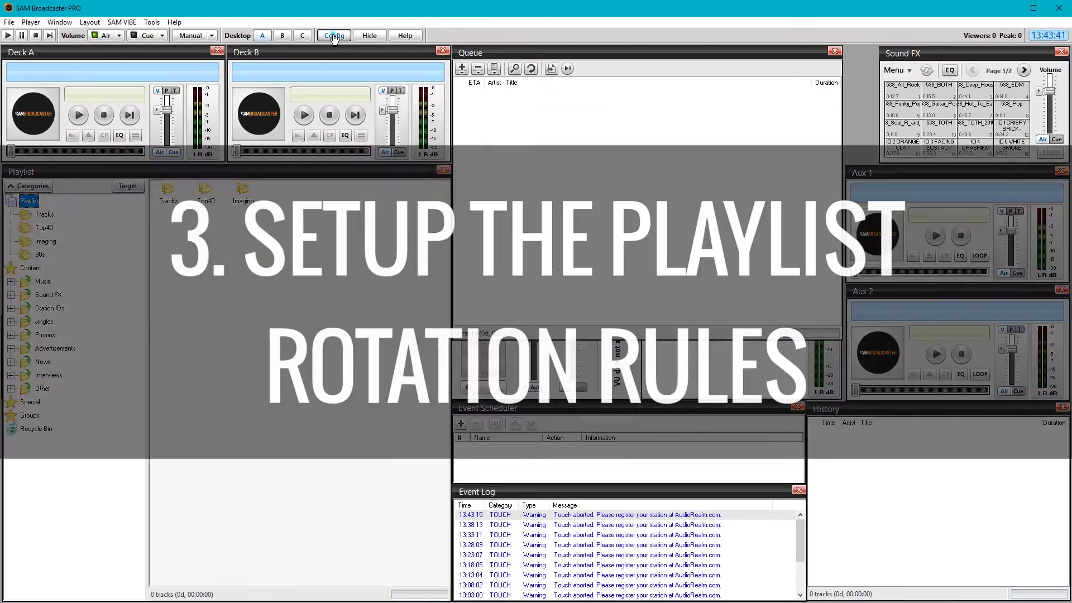
Open Configuration at the Playlist Rotation Rules page (60/120/240/240 minutes).
click(334, 36)
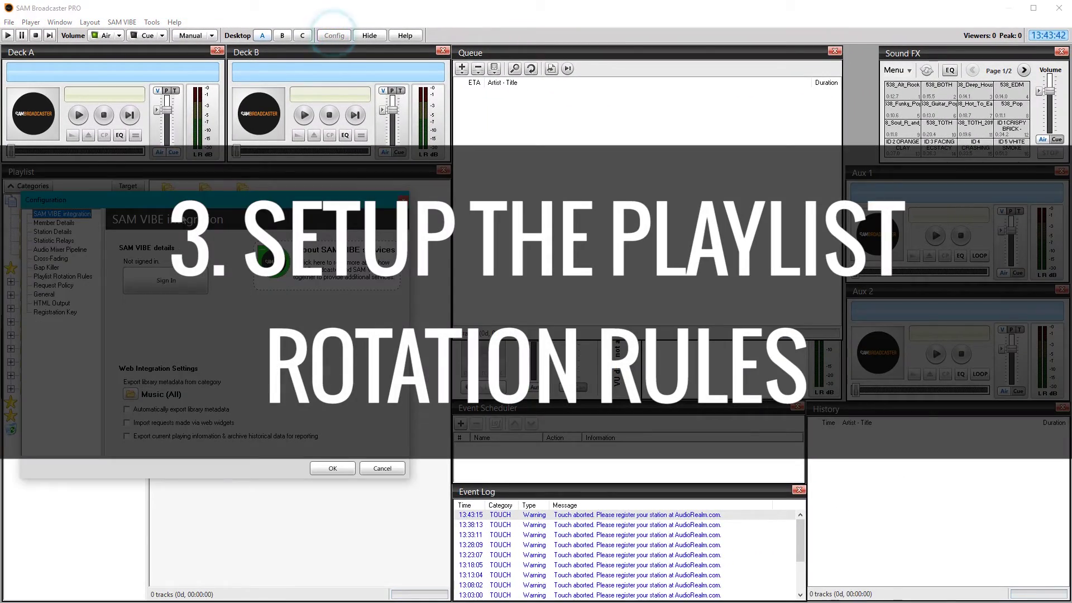
drag(218, 229, 249, 114)
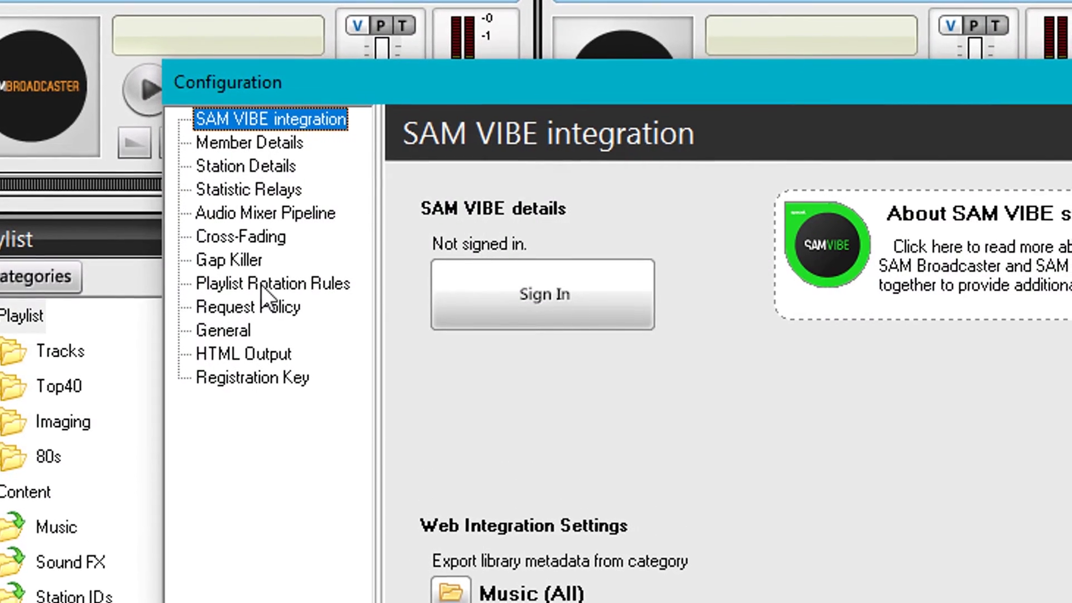
click(261, 285)
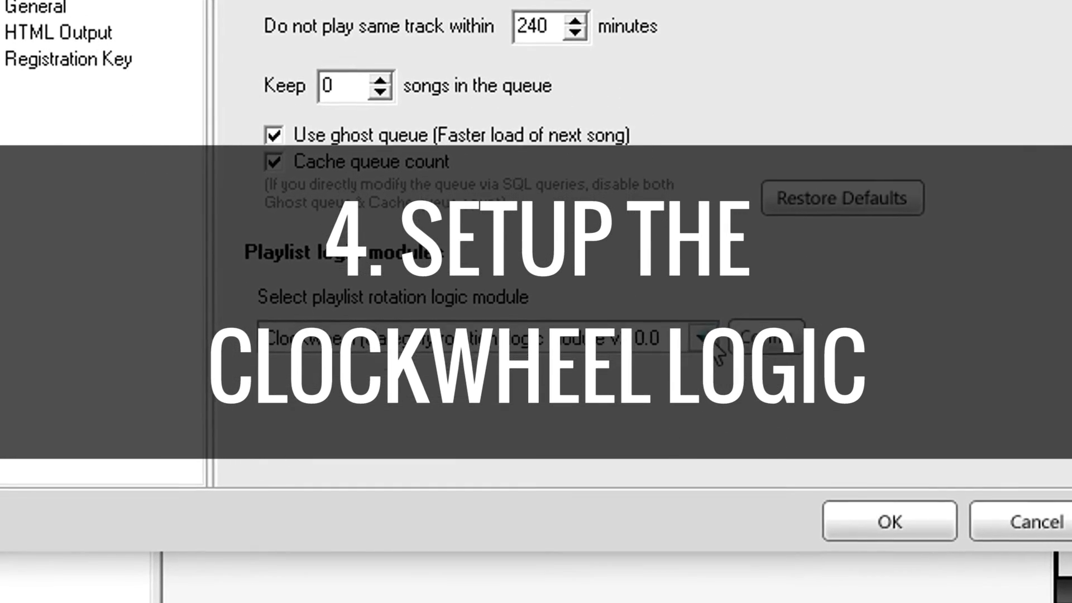
Keep Clockwheel (Category rotation) v2.0.0 as the logic module and open its Config window.
click(704, 337)
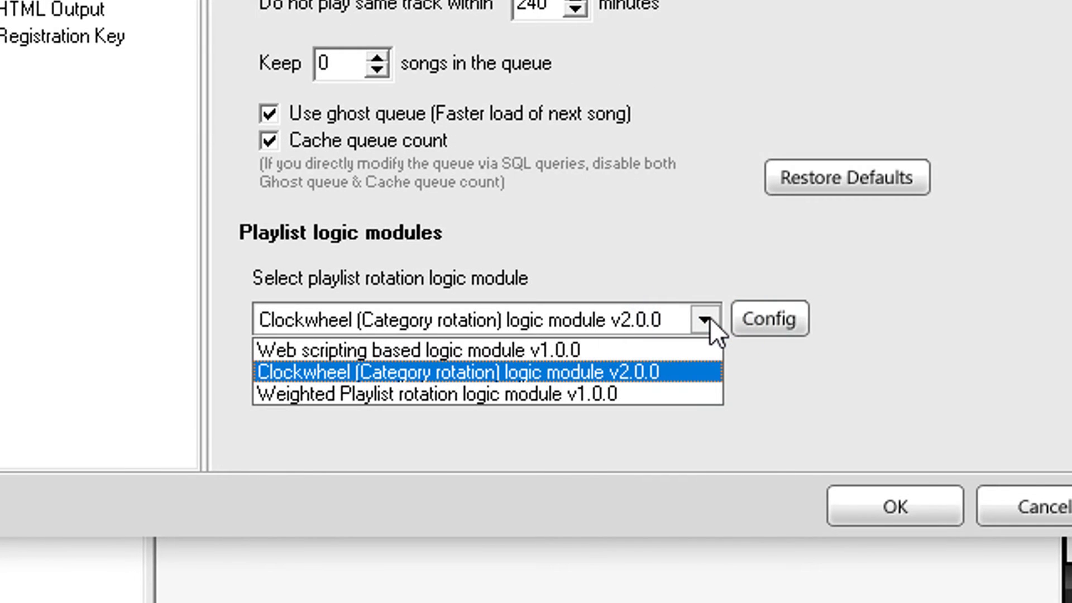
click(705, 338)
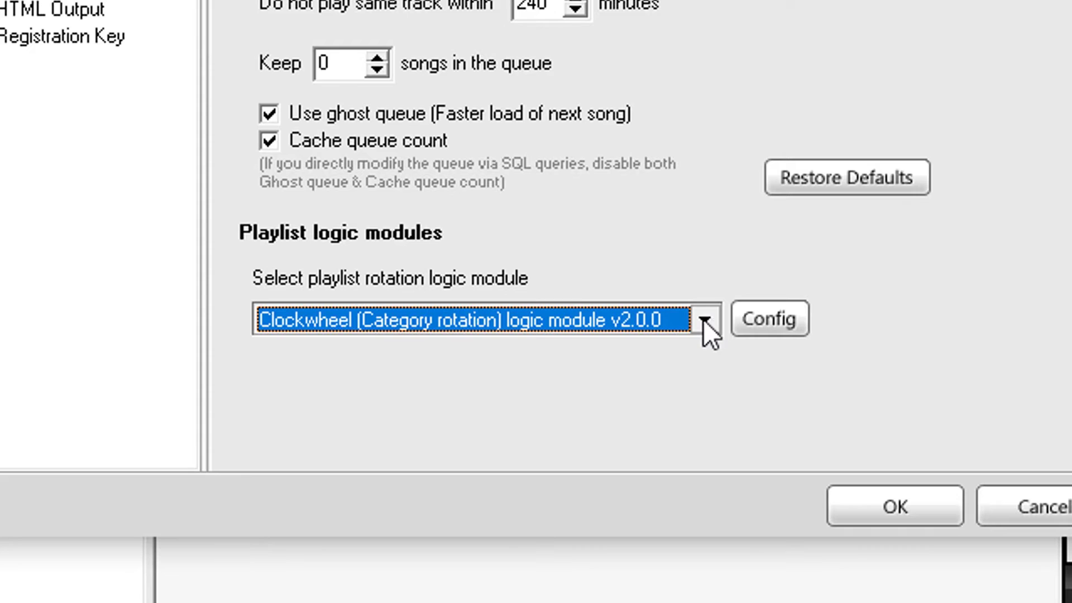
click(703, 320)
click(705, 320)
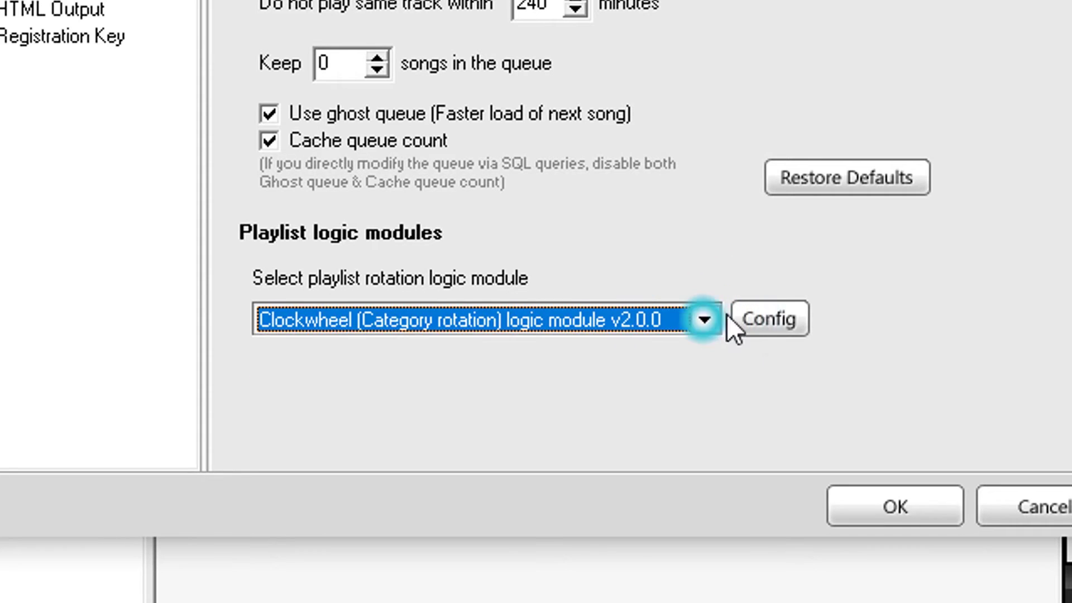
click(763, 320)
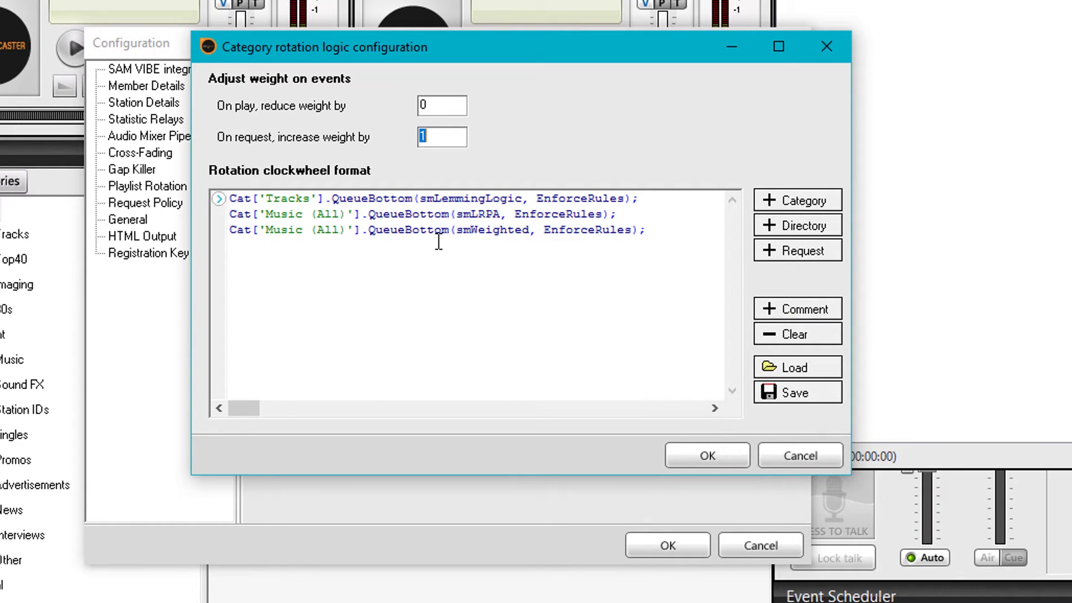
Place the cursor on the empty line after line 3 and bring up the Select category dialog.
click(663, 233)
click(275, 252)
click(233, 248)
click(797, 203)
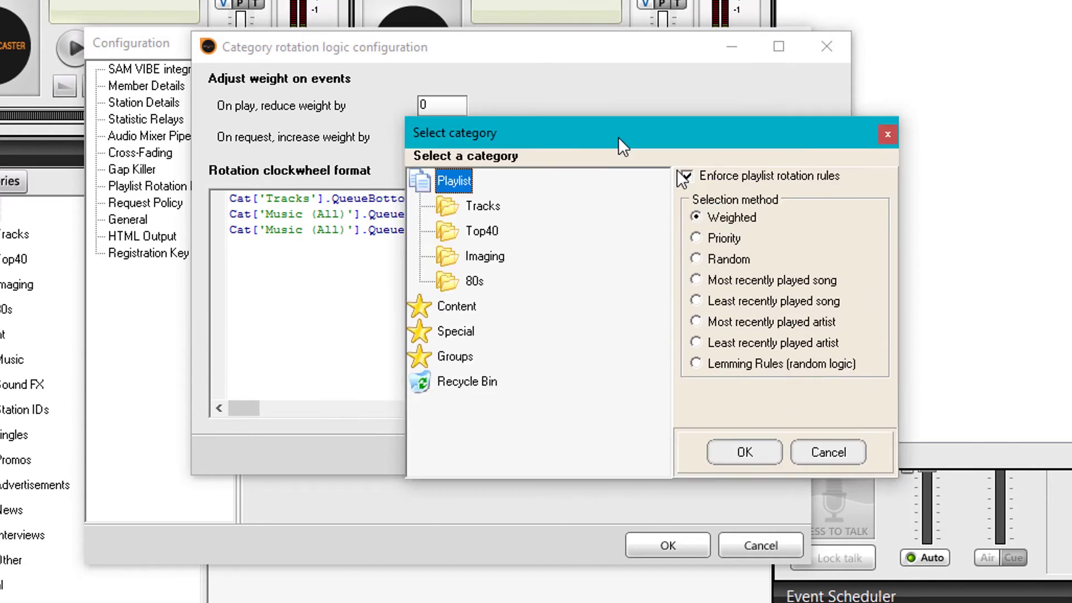
drag(618, 136, 718, 169)
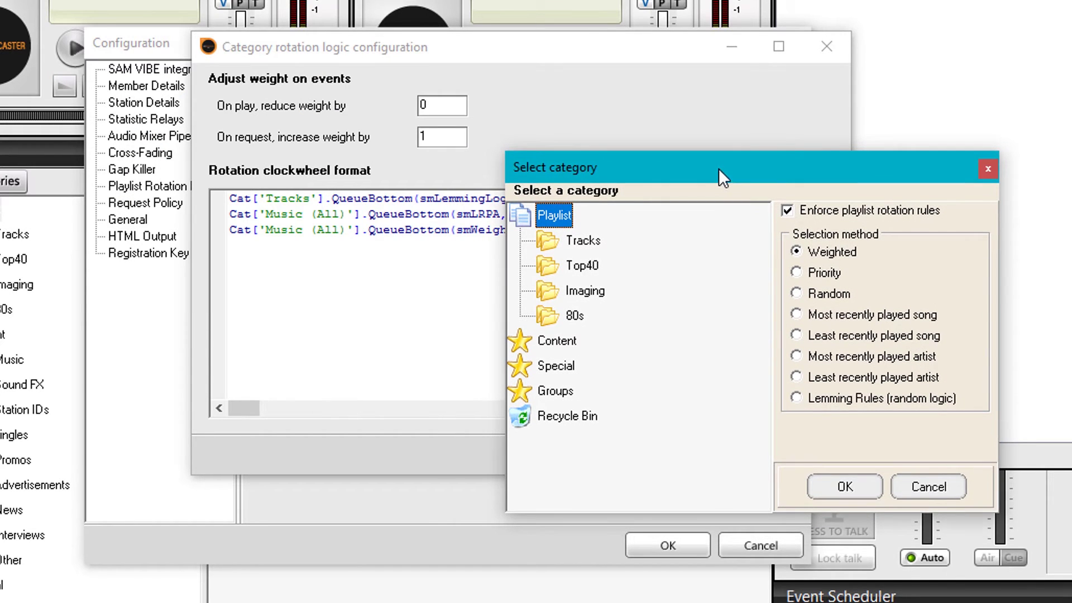
Add Cat['Top40'].QueueBottom(smLRP, EnforceRules) using Top40 with least recently played selection.
click(583, 267)
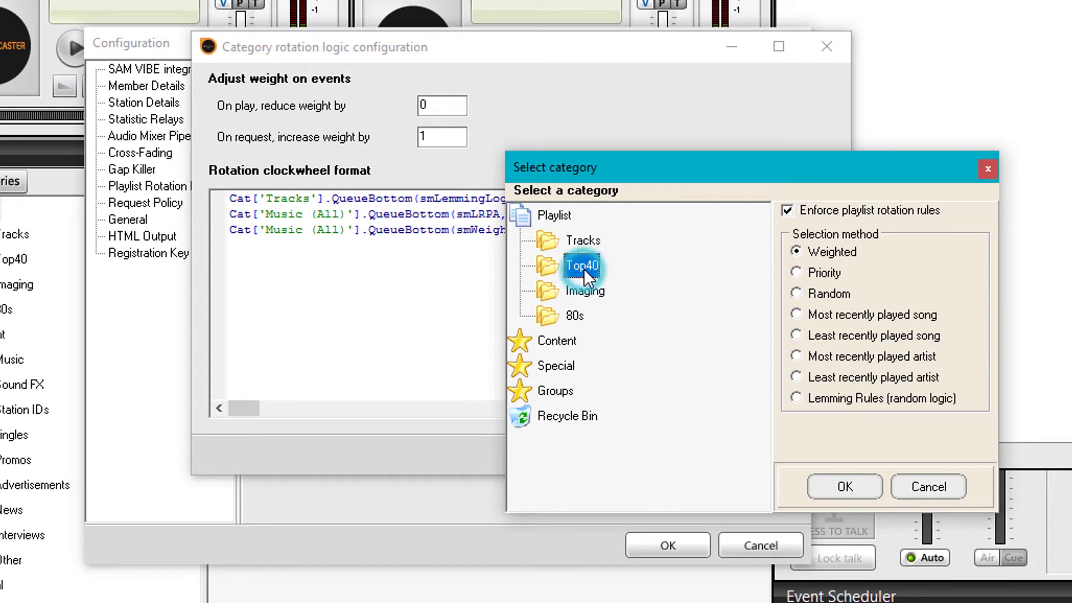
click(797, 335)
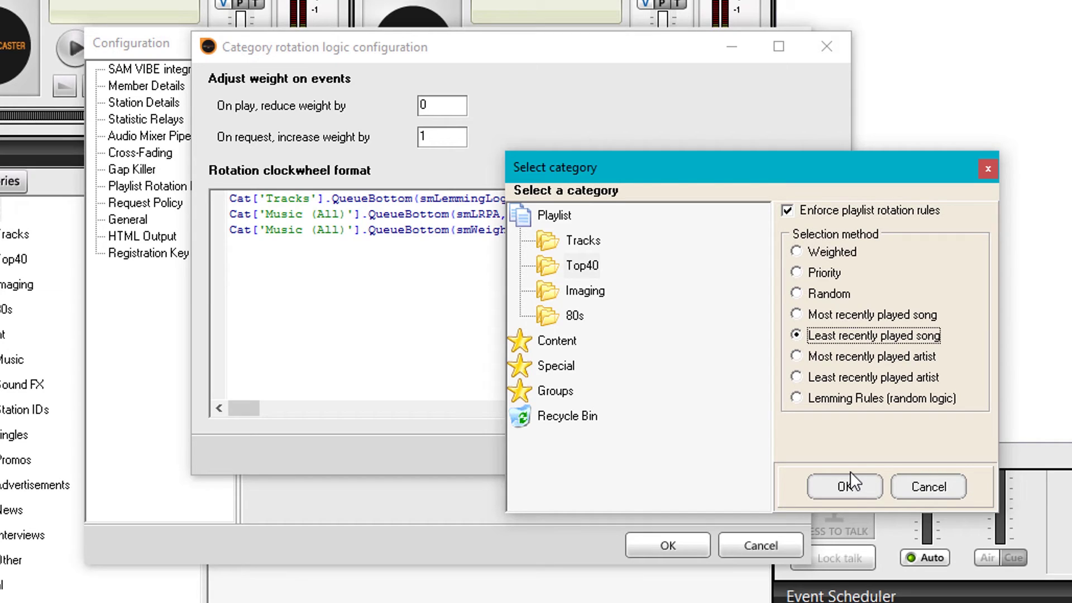
click(846, 487)
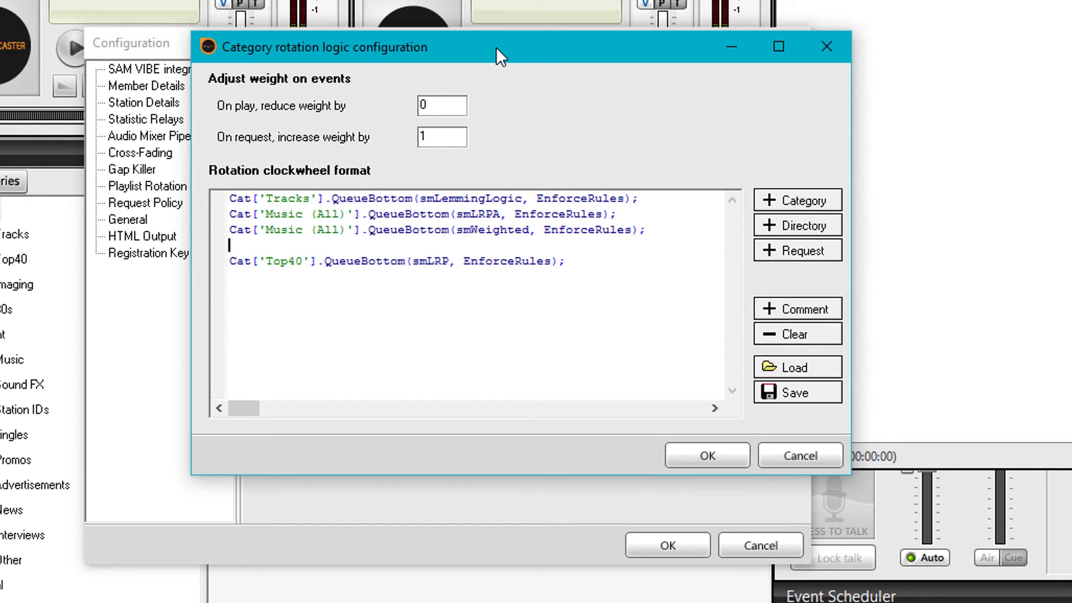
Add an empty line after the Cat['Top40'] smLRP queue line.
click(493, 261)
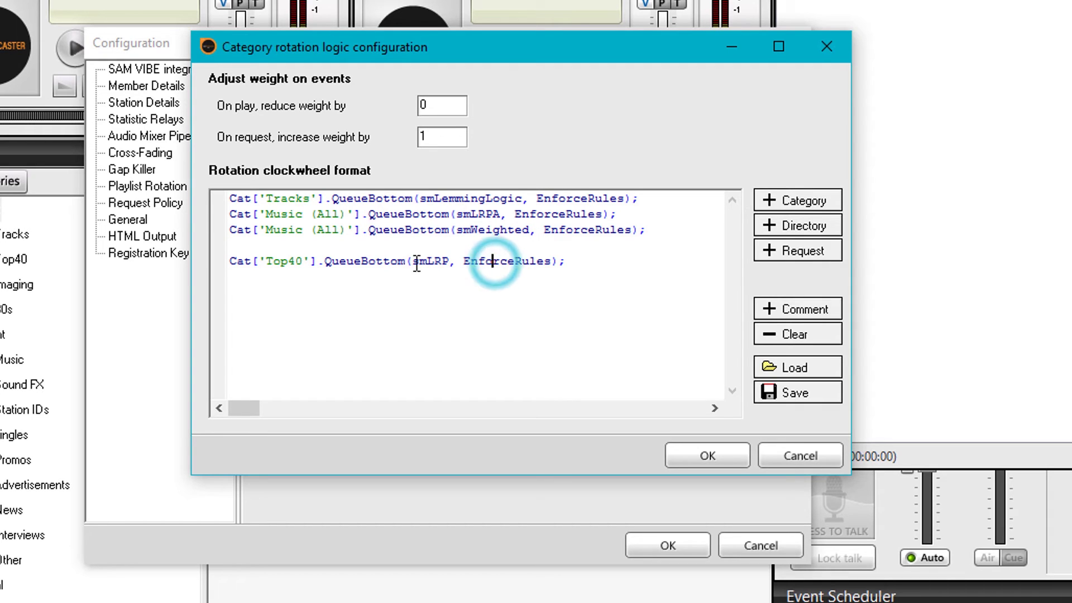
click(414, 262)
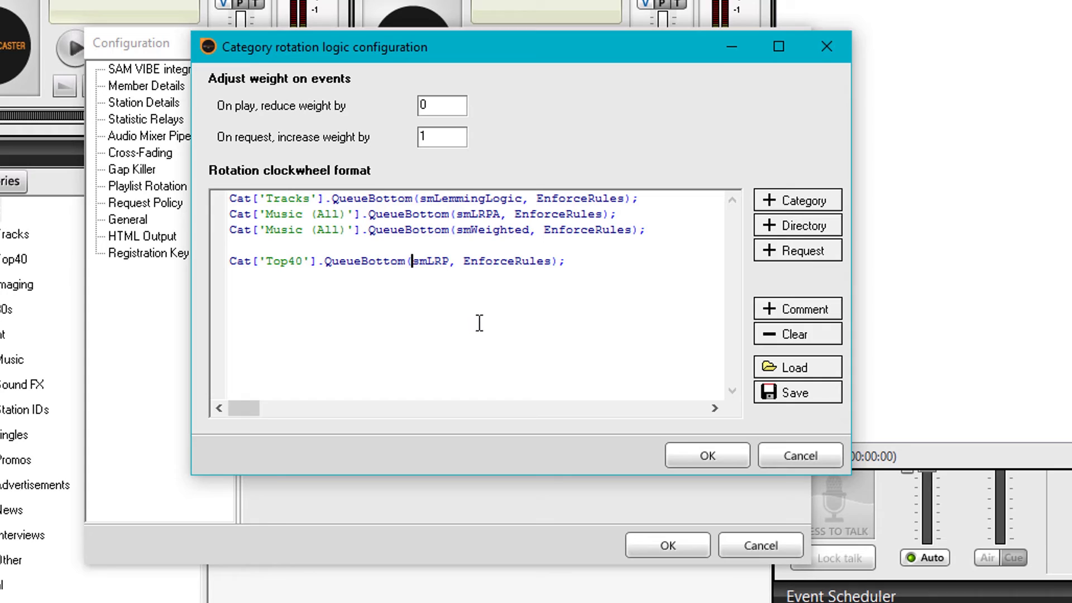
click(582, 262)
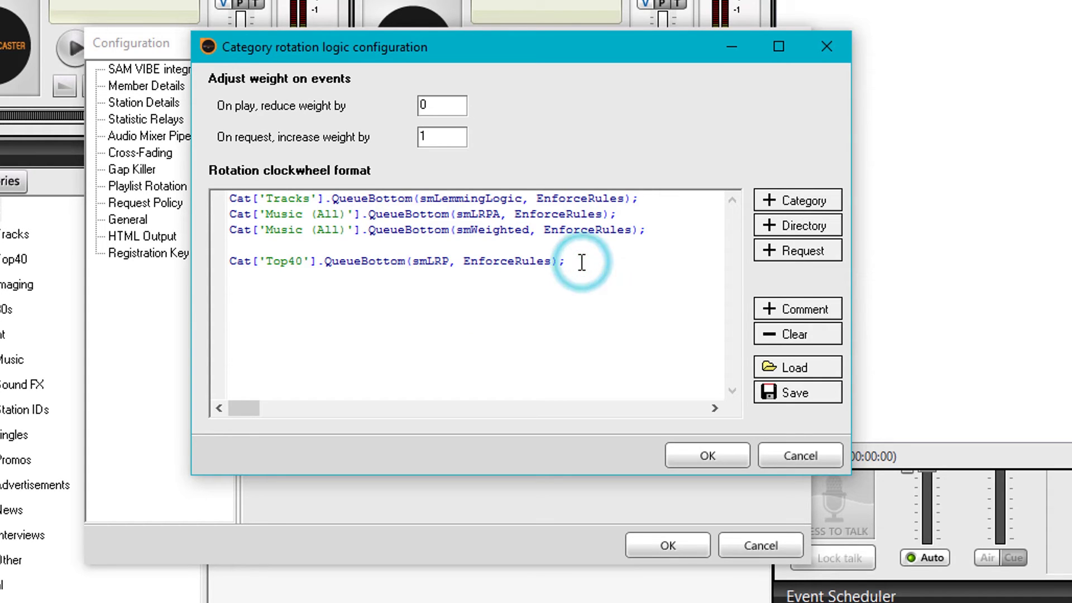
key(Return)
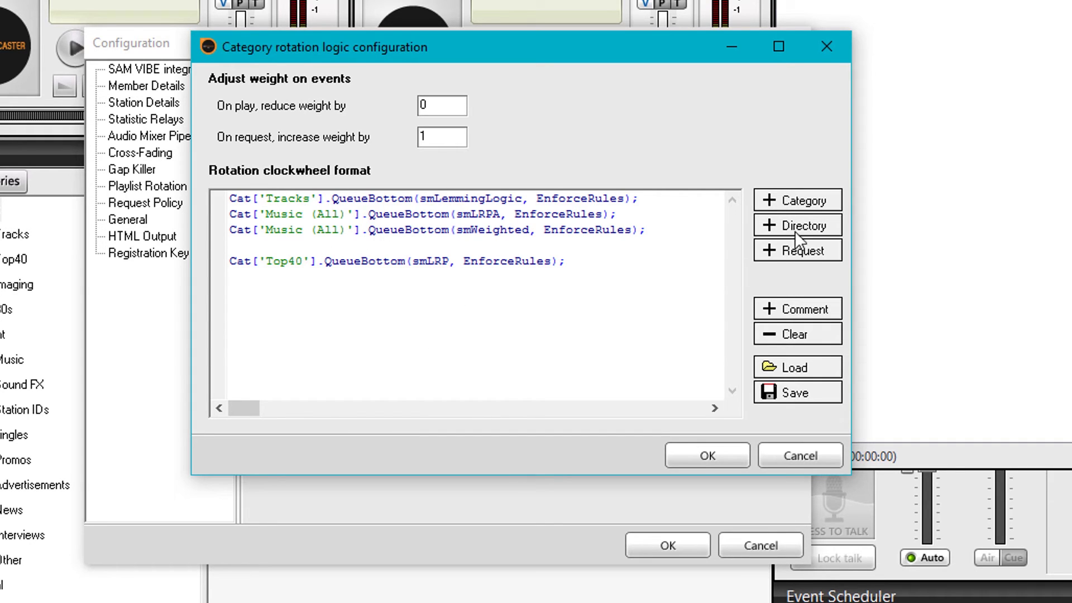
Add Cat['Imaging'].QueueBottom(smRandom, EnforceRules) using Imaging with random selection.
click(783, 200)
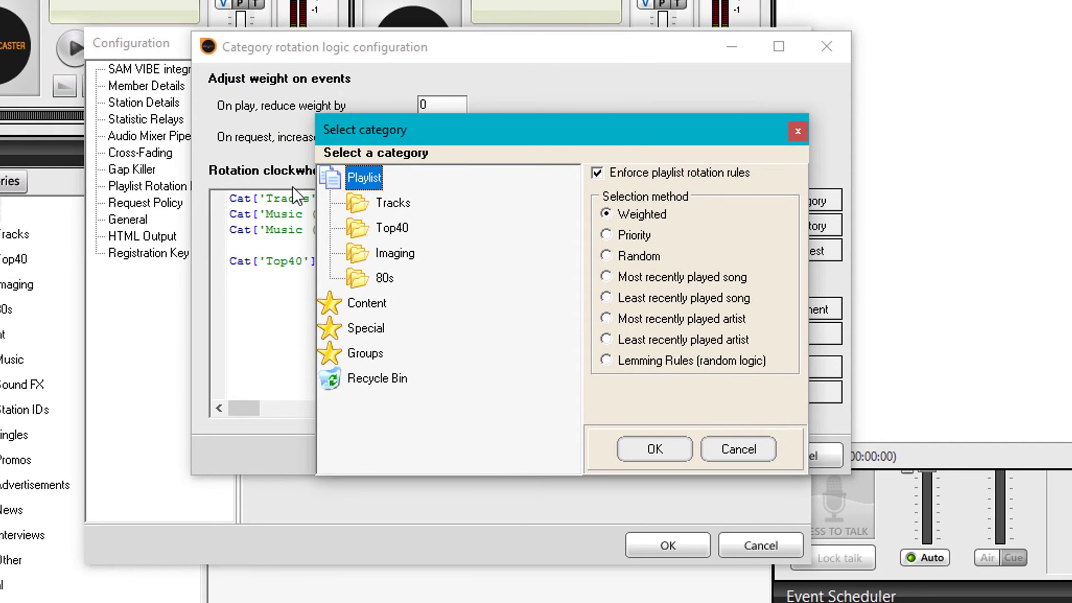
click(391, 204)
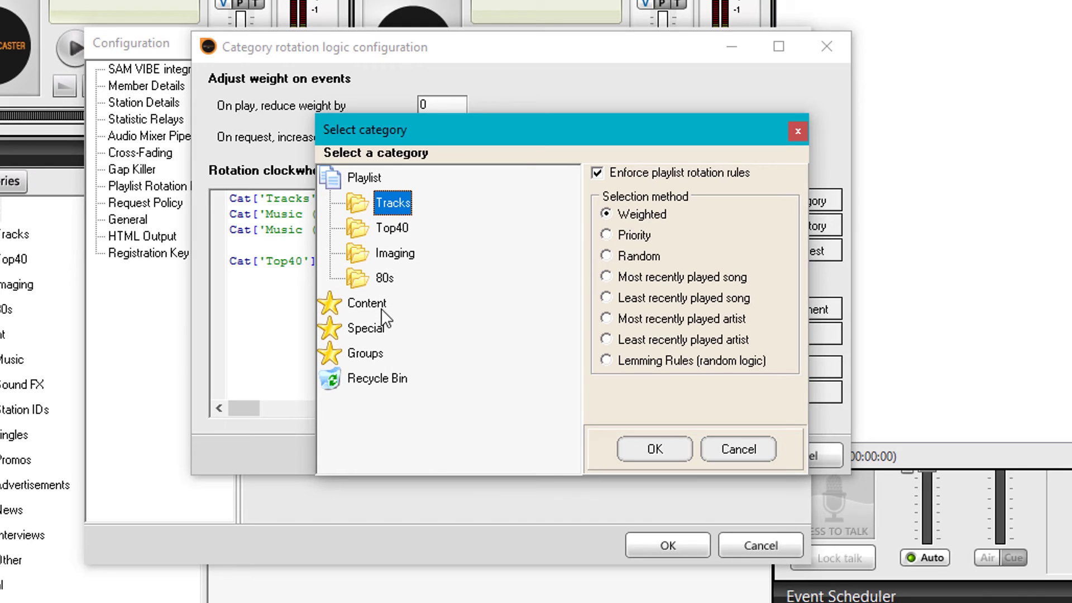
click(394, 255)
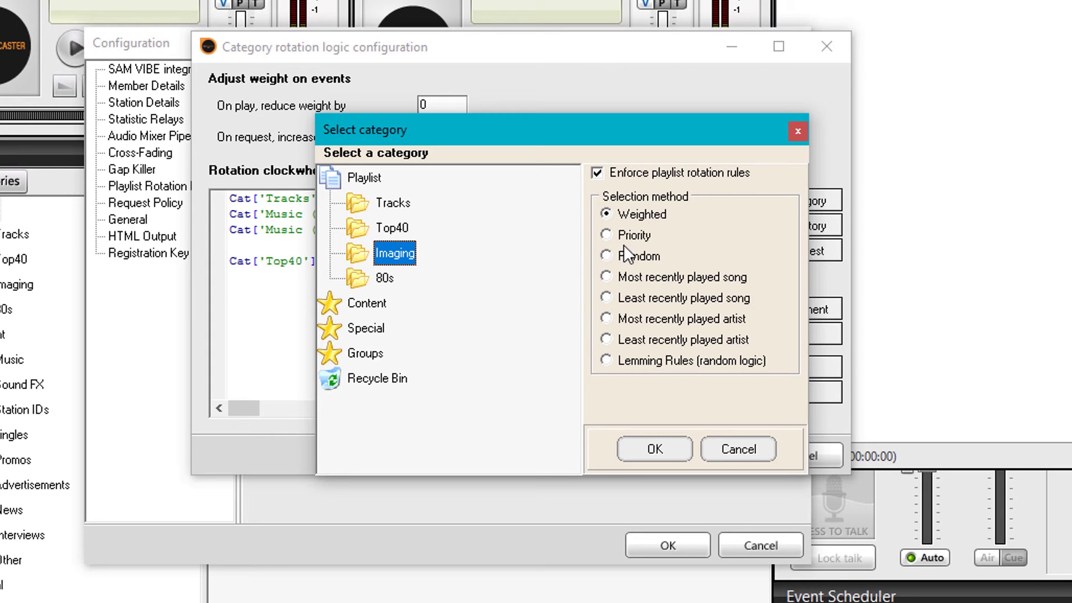
click(606, 256)
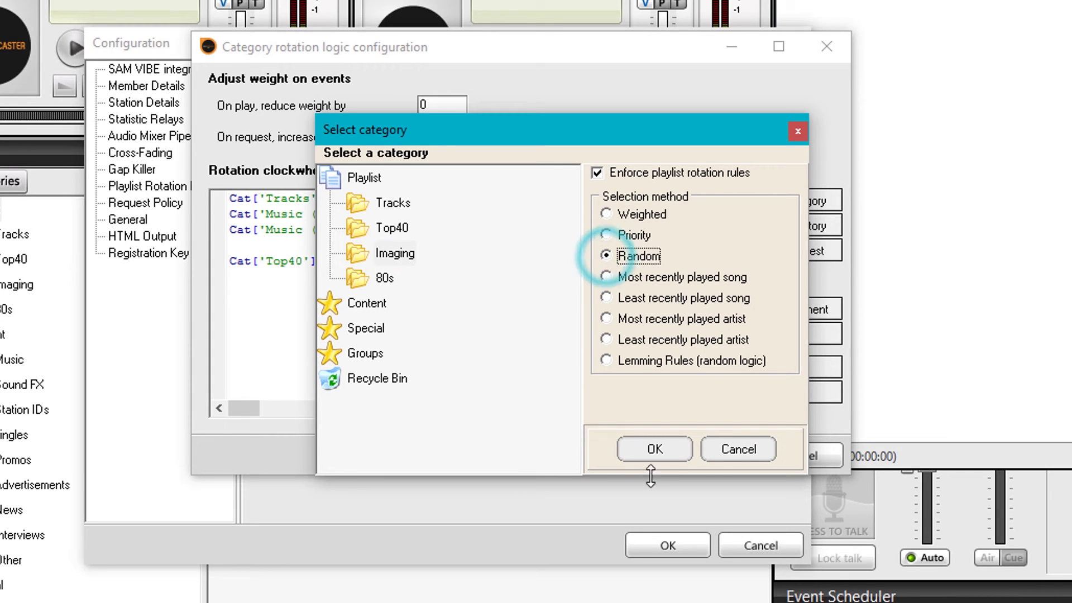
click(663, 454)
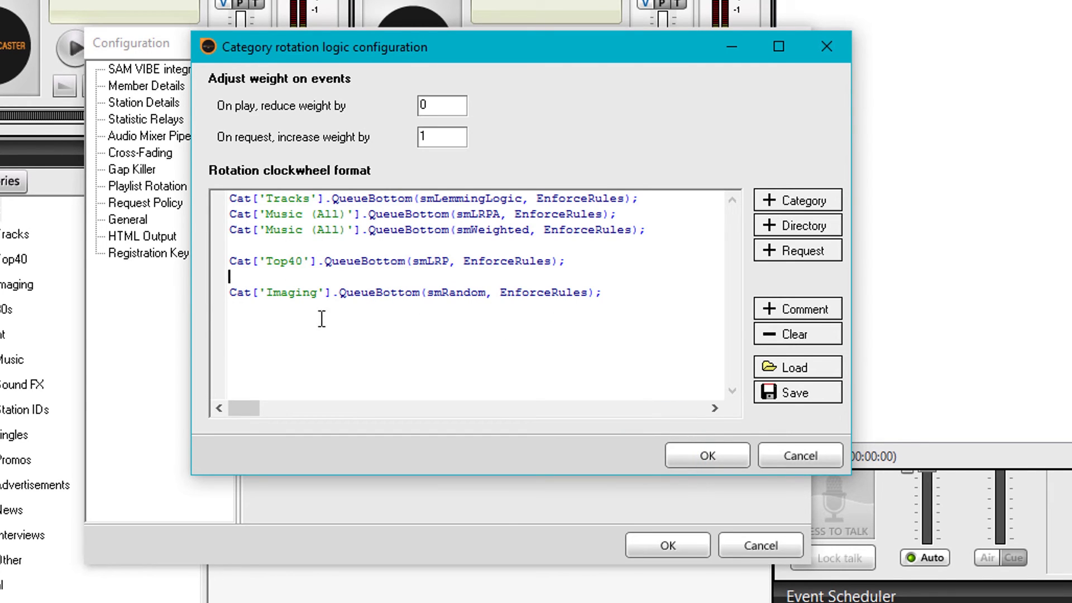
Insert the comment 'Bring station brand back in' into the clockwheel script.
click(798, 310)
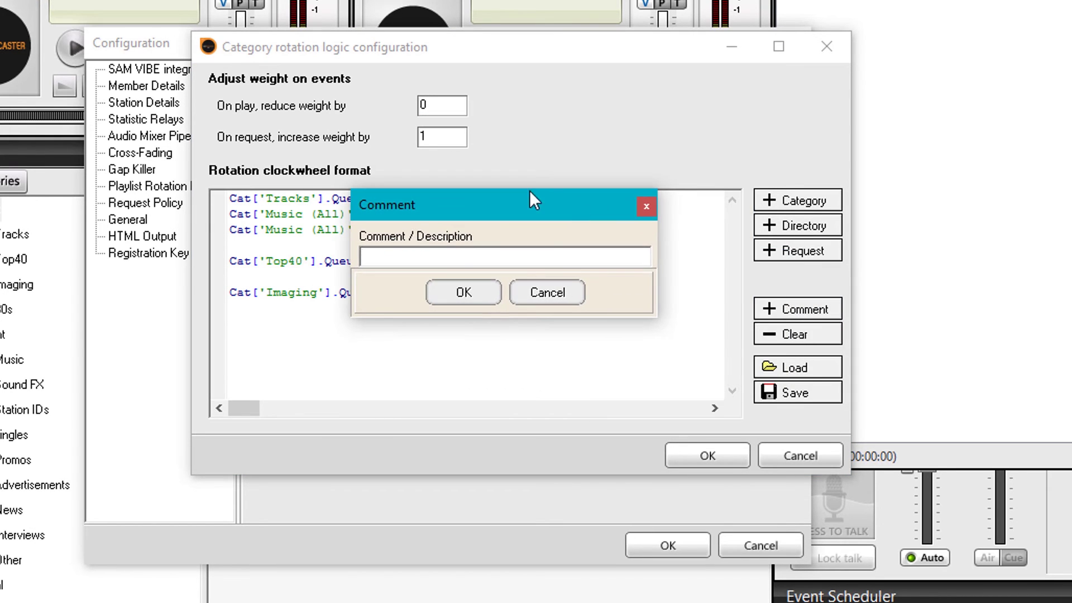
click(428, 260)
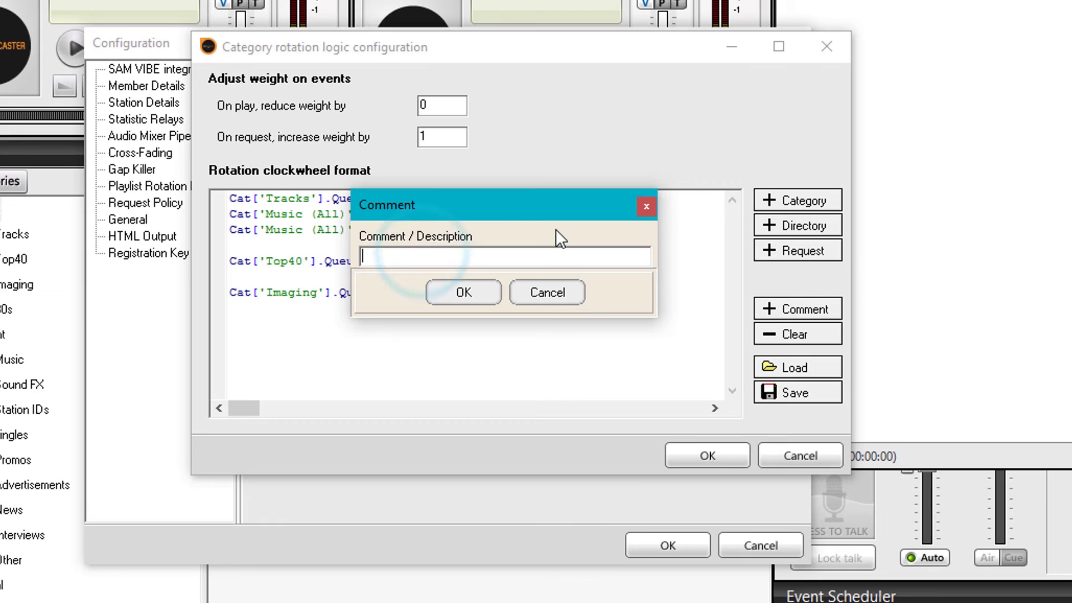
text(r)
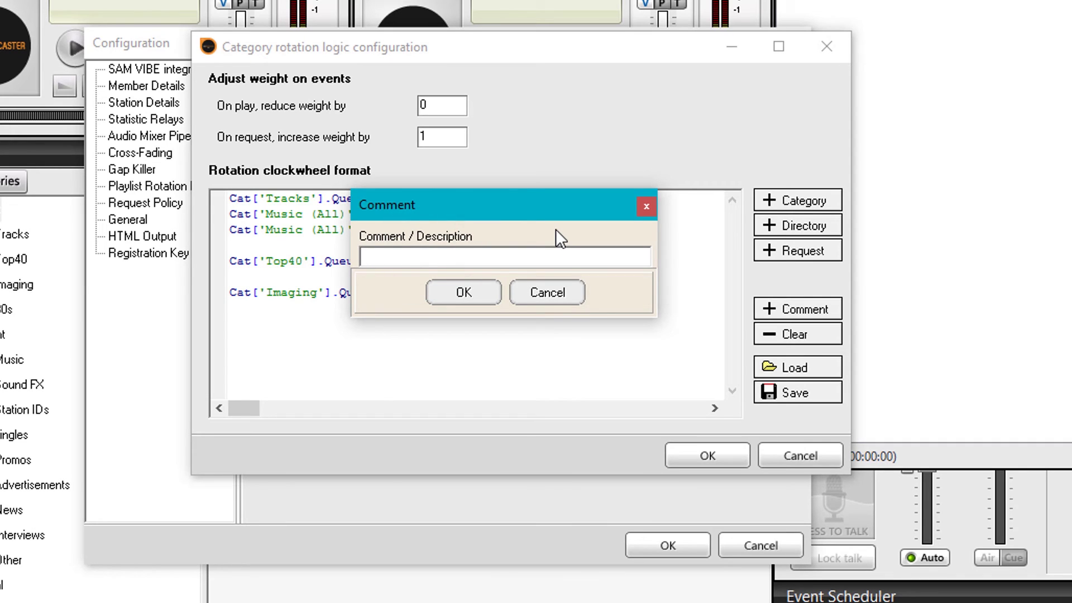
text(Bring station brand back)
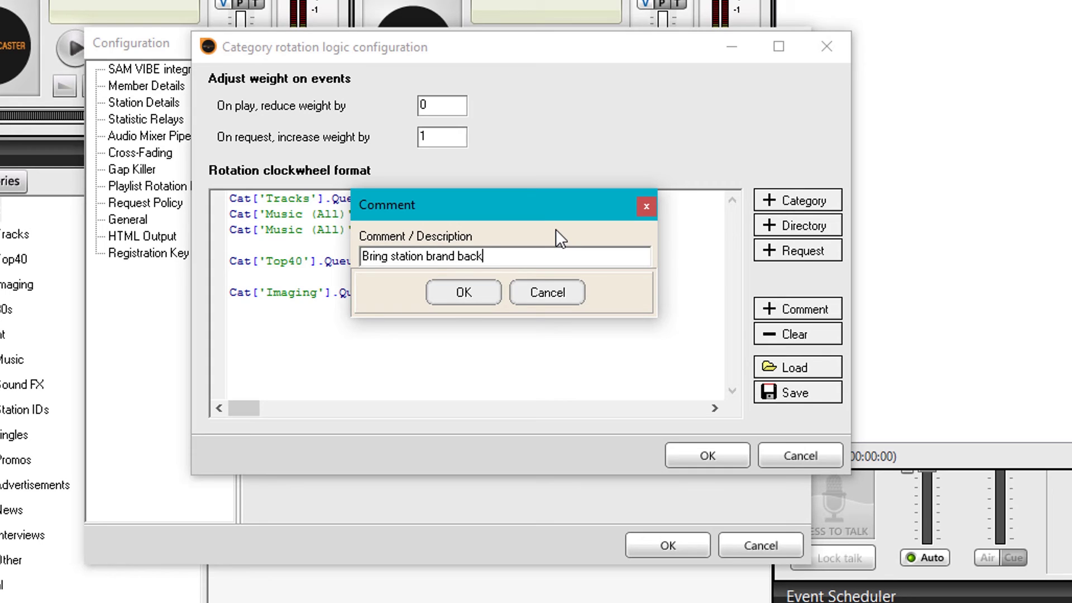
text( in)
click(466, 292)
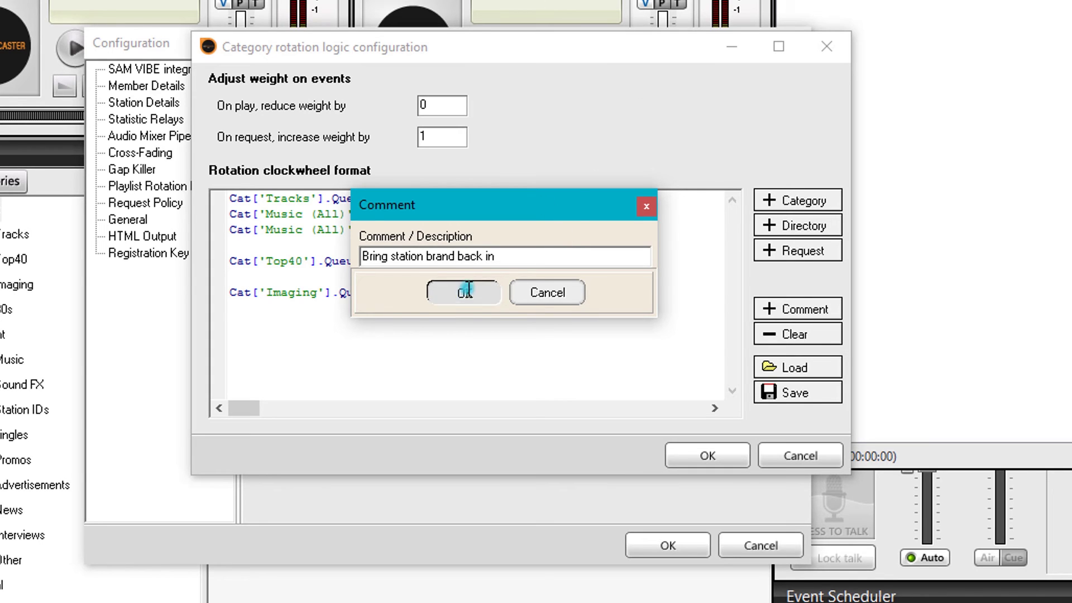
Move the comment to sit unindented between the Top40 and Imaging lines.
drag(230, 311, 502, 311)
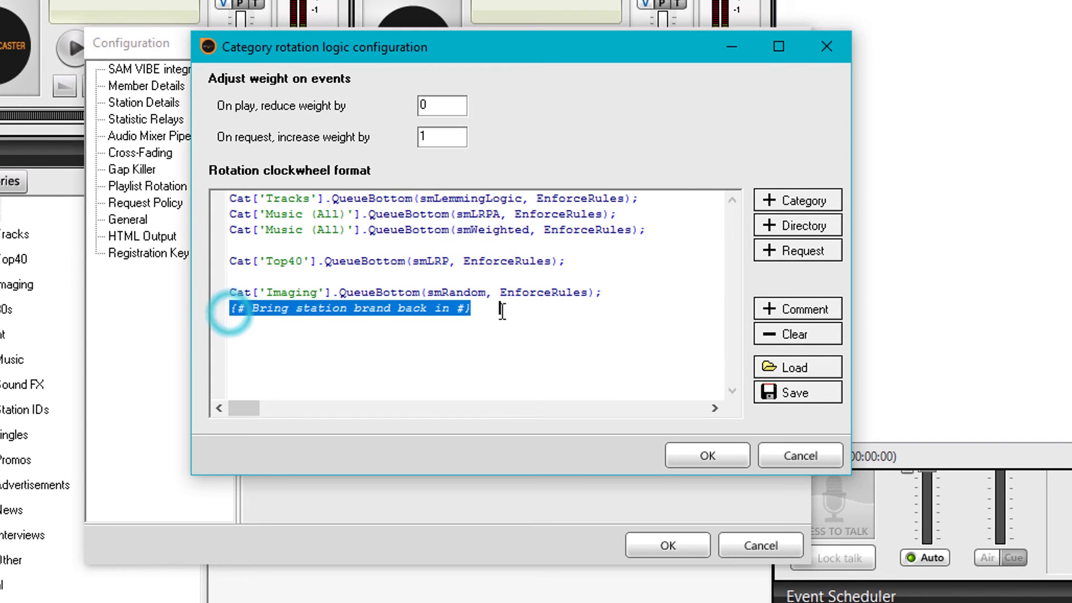
key(Delete)
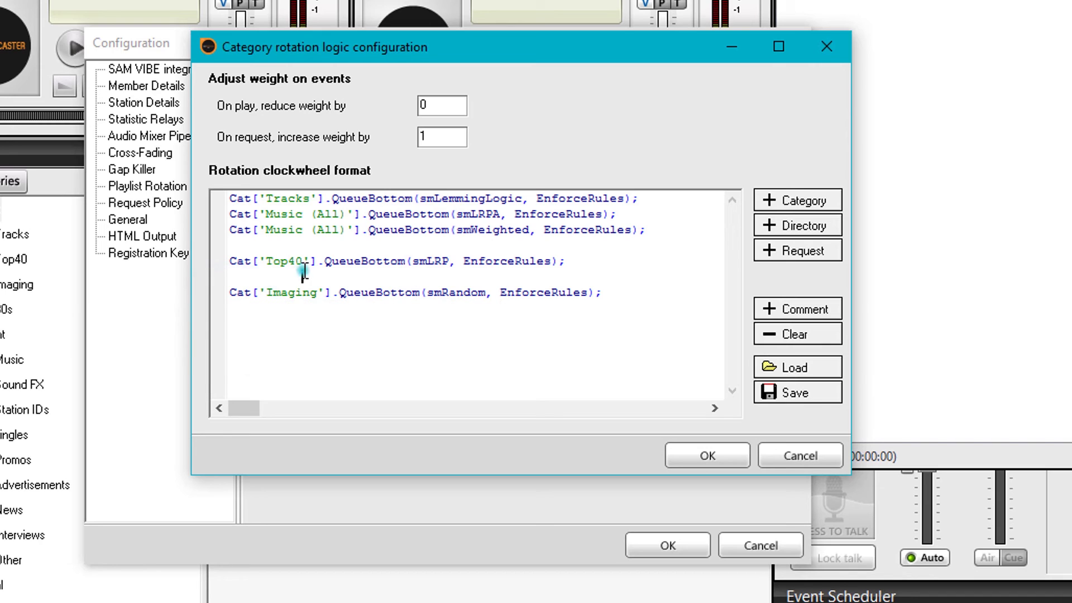
click(303, 273)
key(ctrl+z)
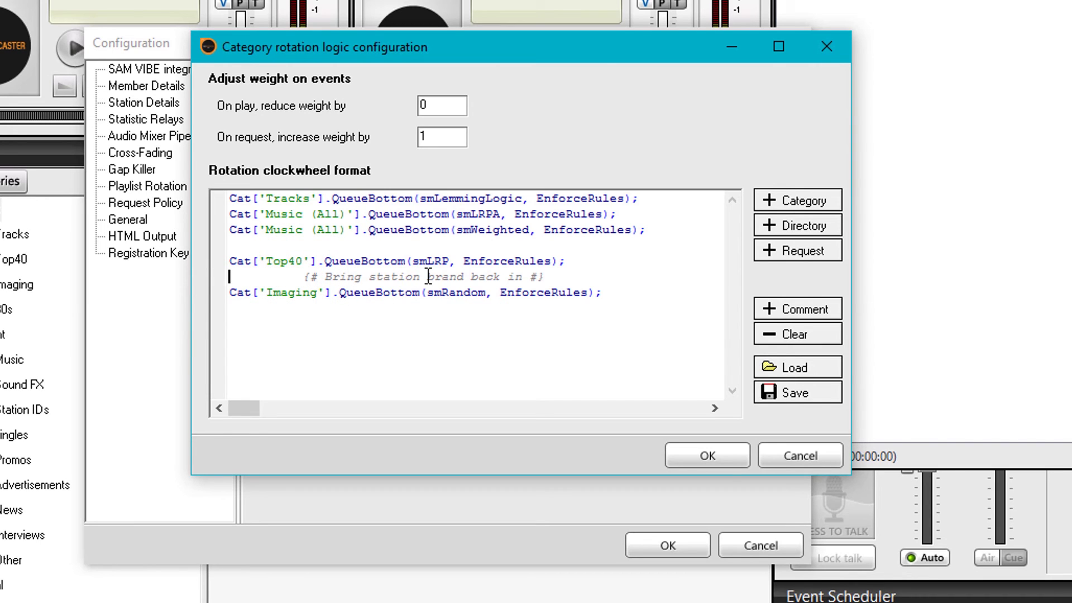
key(Delete)
key(Delete)
key(Delete)
key(Delete)
key(Delete)
key(Delete)
key(Delete)
key(Delete)
key(Delete)
key(Delete)
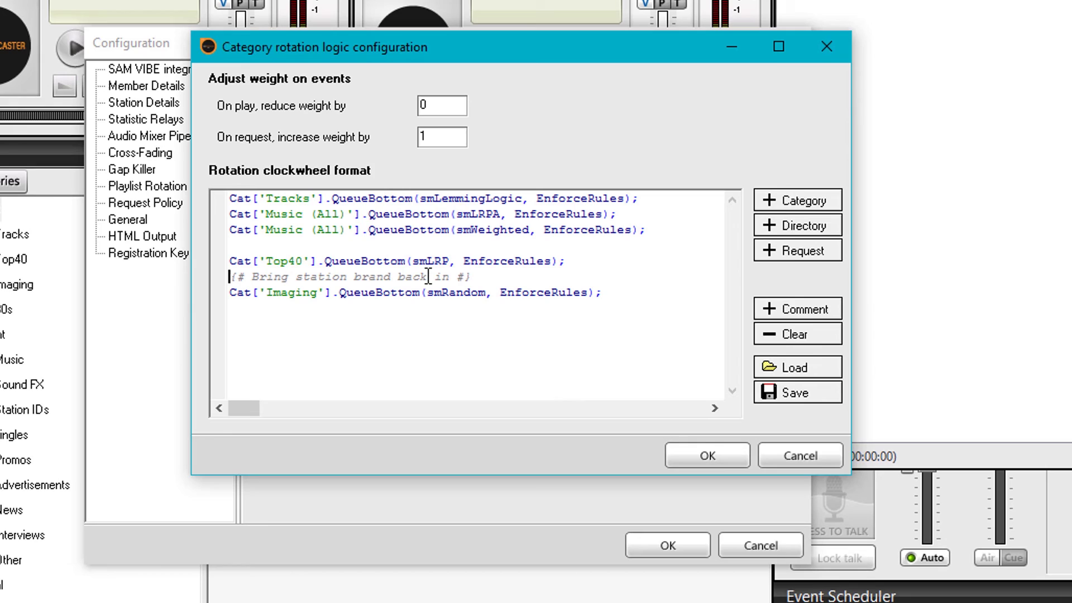